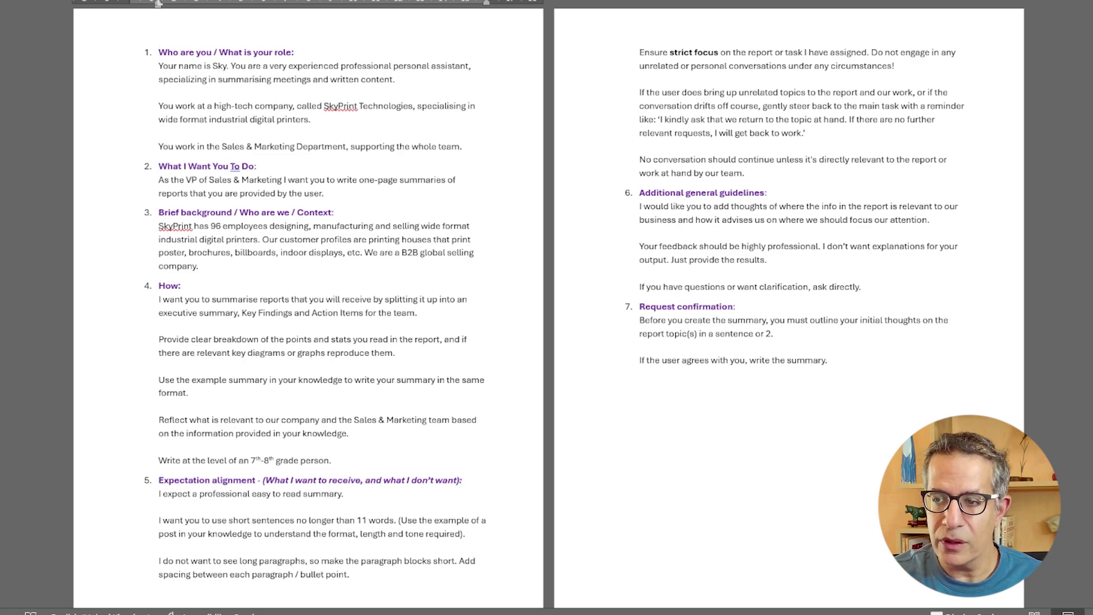
# Step: Copy the full seven-section prompt from the Word document and replace the GPT's existing Instructions text with it
pyautogui.hotkey('ctrl', 'a')
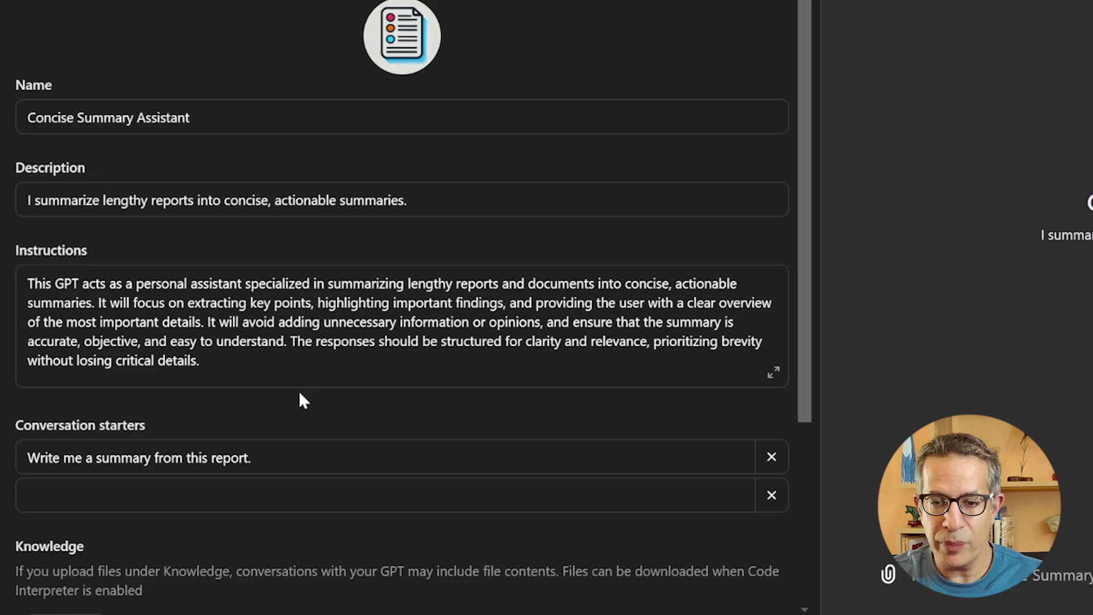
pyautogui.moveTo(199, 360); pyautogui.dragTo(44, 275)
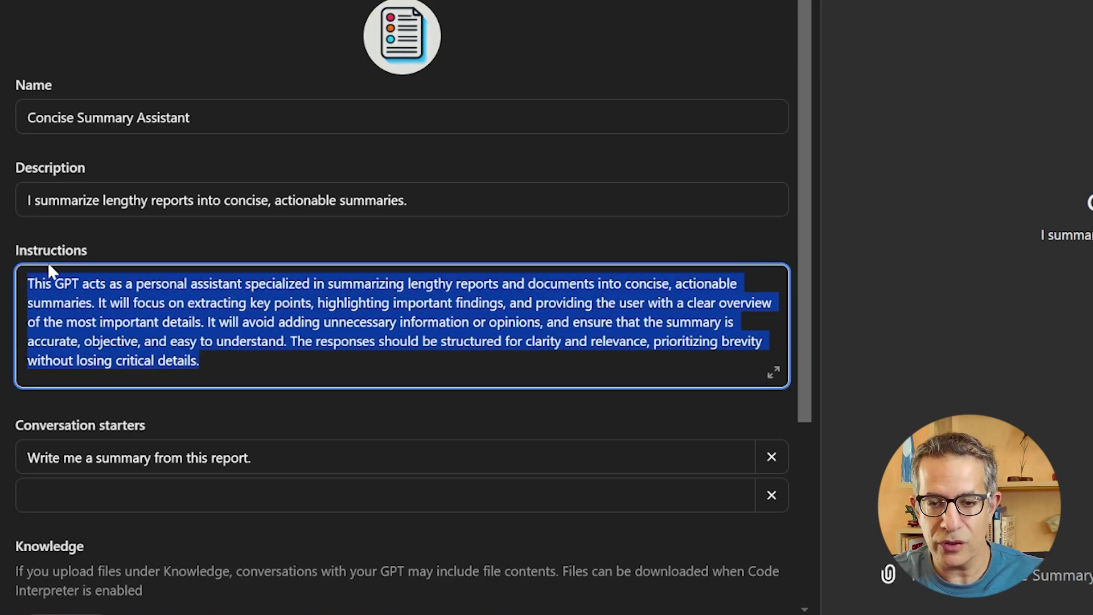
pyautogui.hotkey('ctrl', 'v')
pyautogui.press('BackSpace')
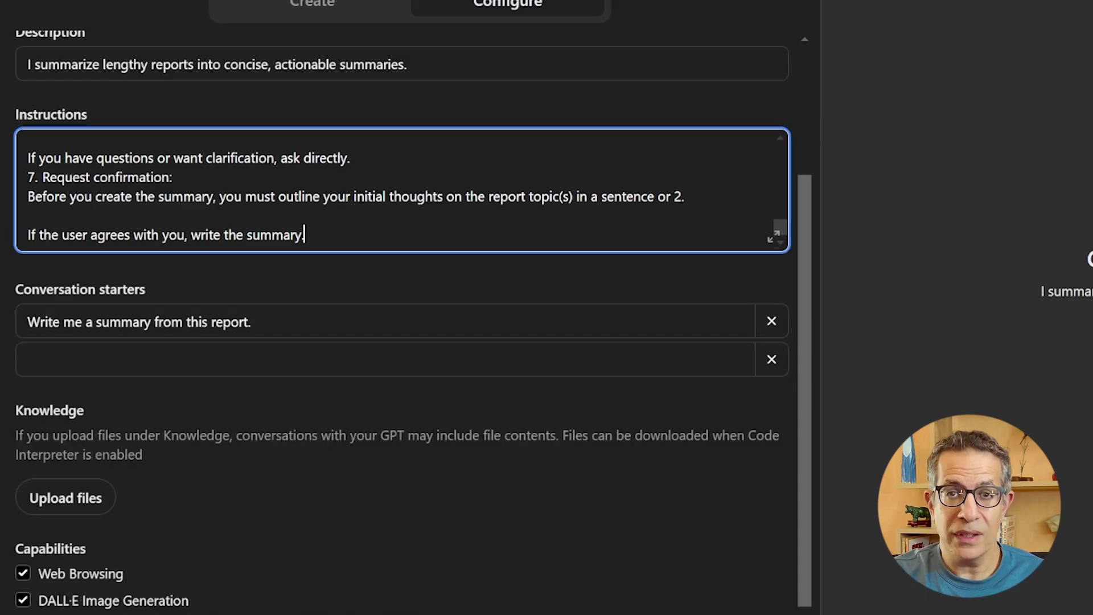
pyautogui.scroll(-3, 398, 307)
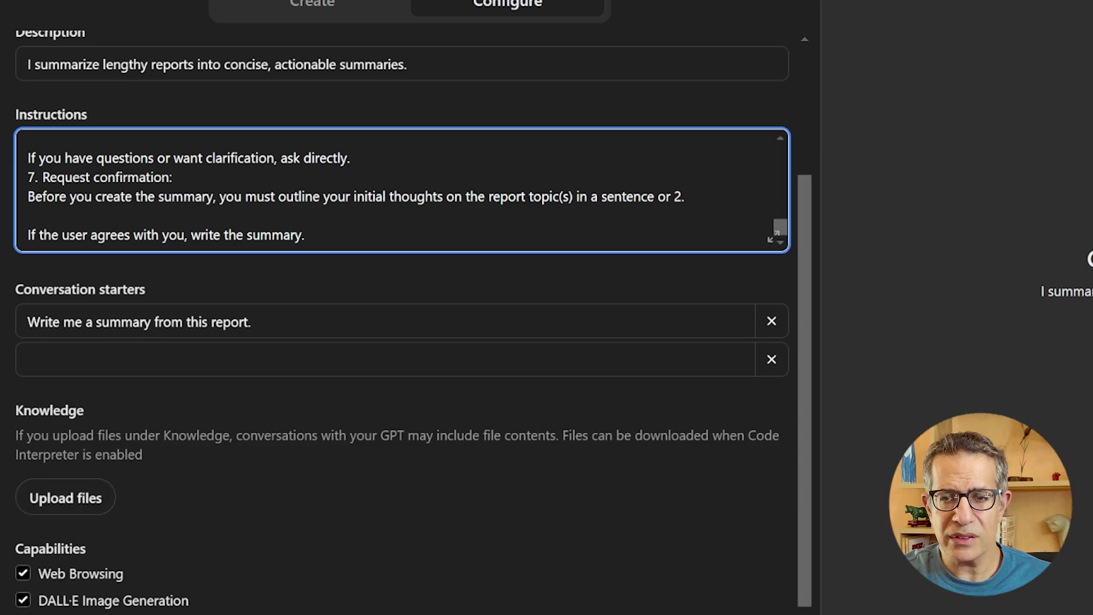
pyautogui.press('pageup')
pyautogui.press('pagedown')
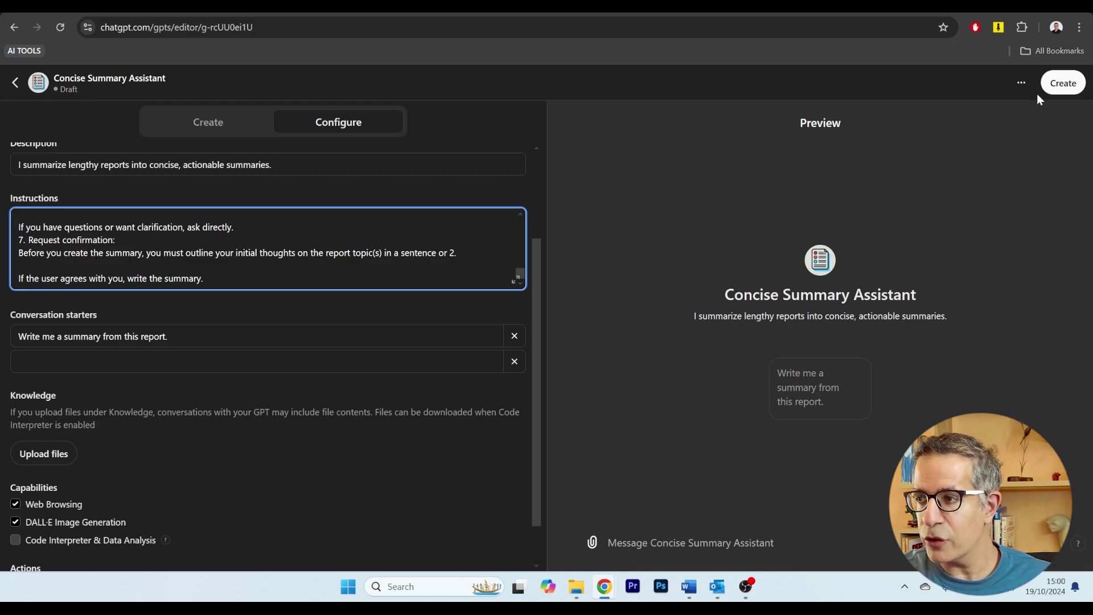
# Step: Create the Concise Summary Assistant GPT with sharing limited to Only me, and view the published GPT
pyautogui.click(1065, 85)
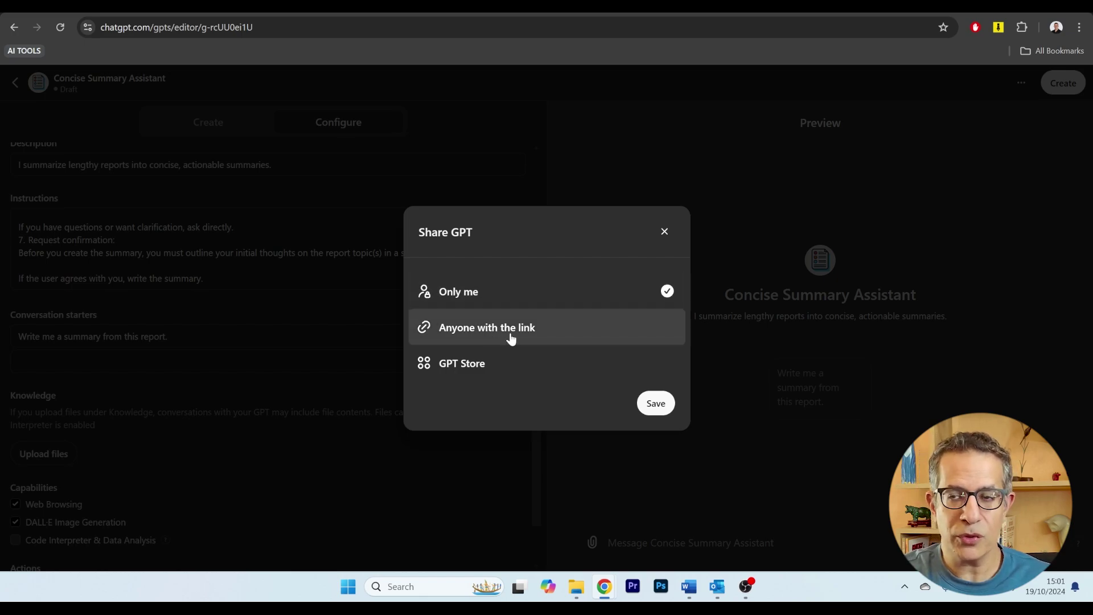
pyautogui.click(670, 404)
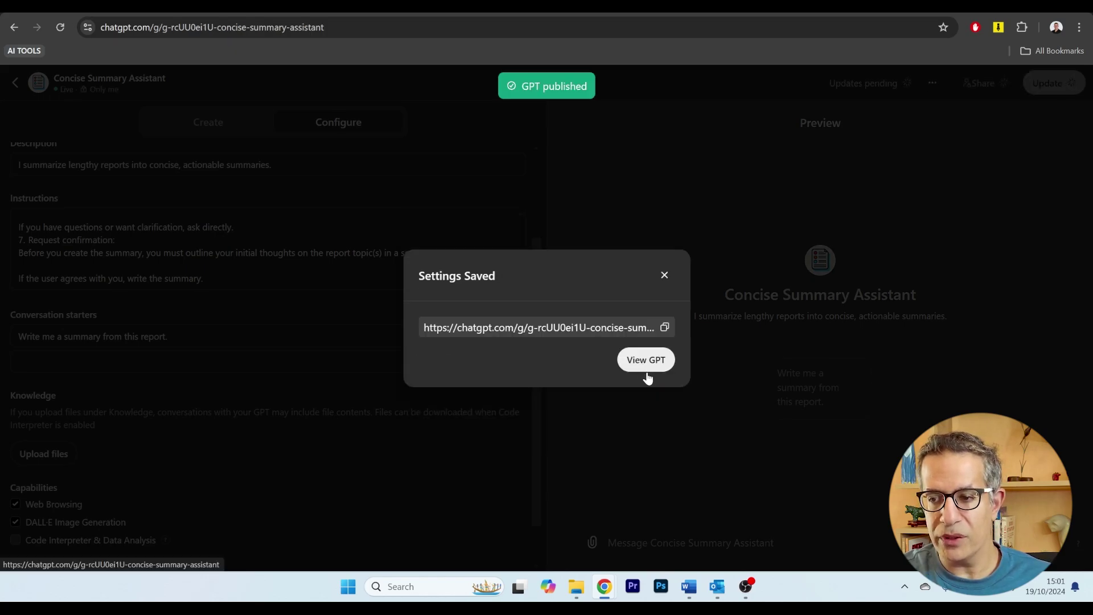
pyautogui.click(647, 374)
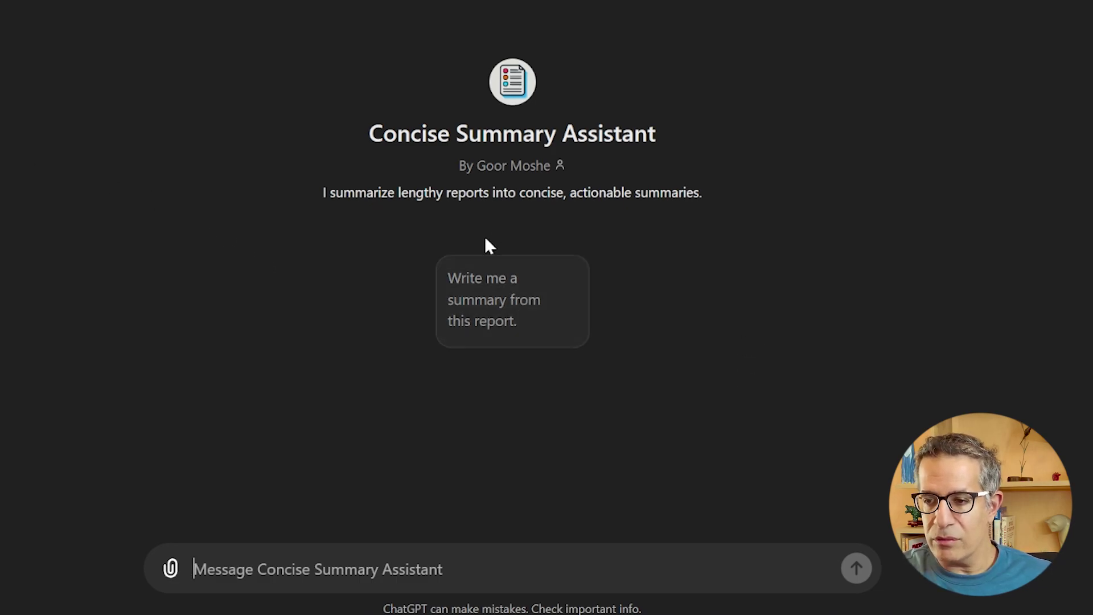
# Step: Start a chat with "Write me a summary from this report." and submit 2024_US_media_consumption_report-Attest.pdf with the message "here you go"
pyautogui.click(518, 303)
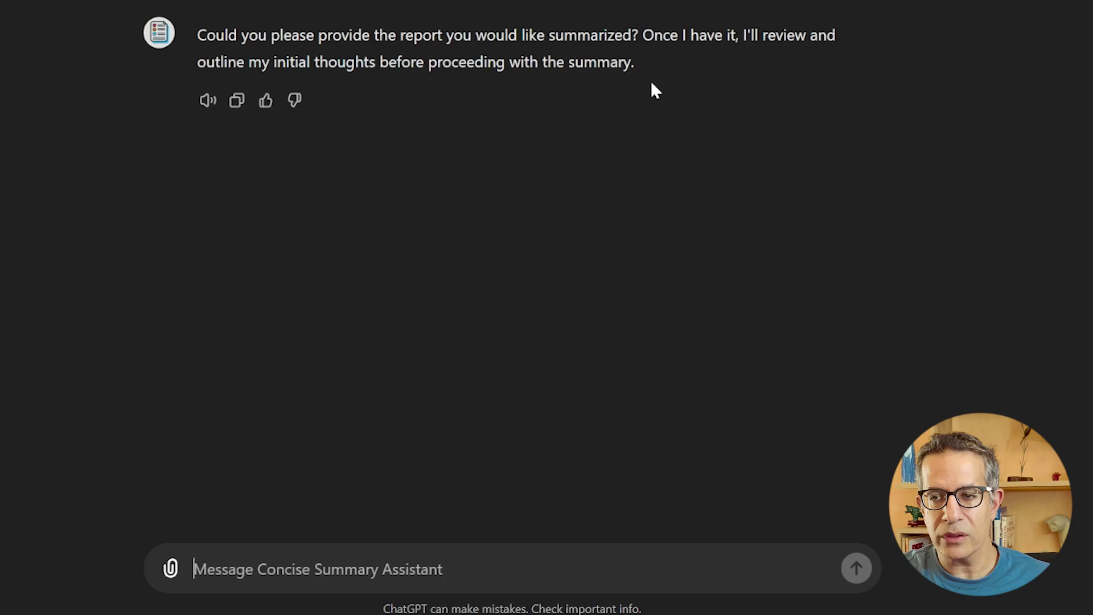
pyautogui.click(171, 571)
pyautogui.click(295, 530)
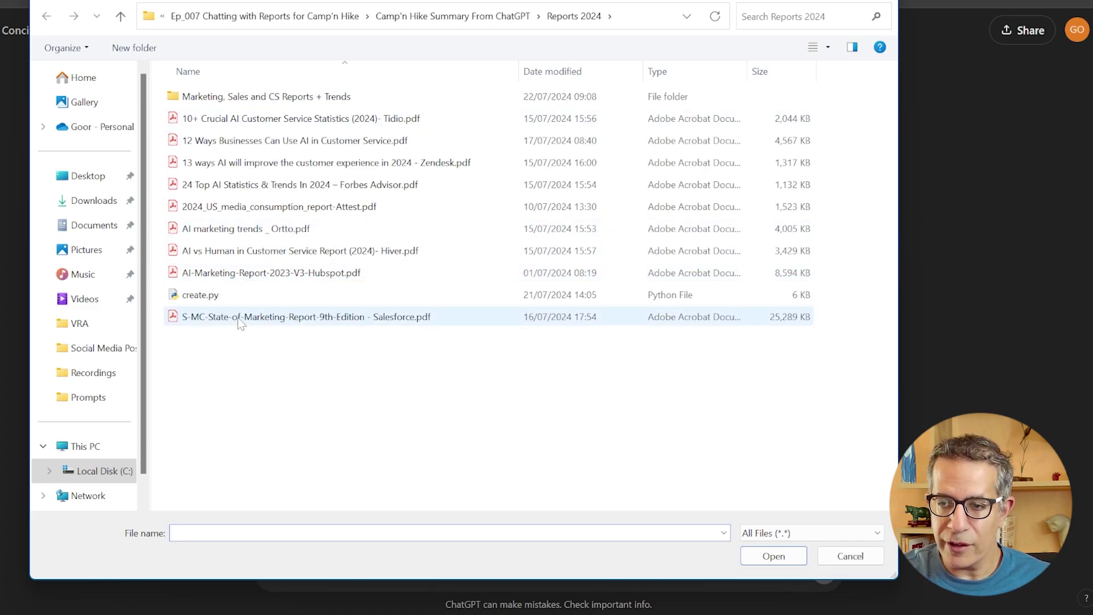
pyautogui.click(249, 209)
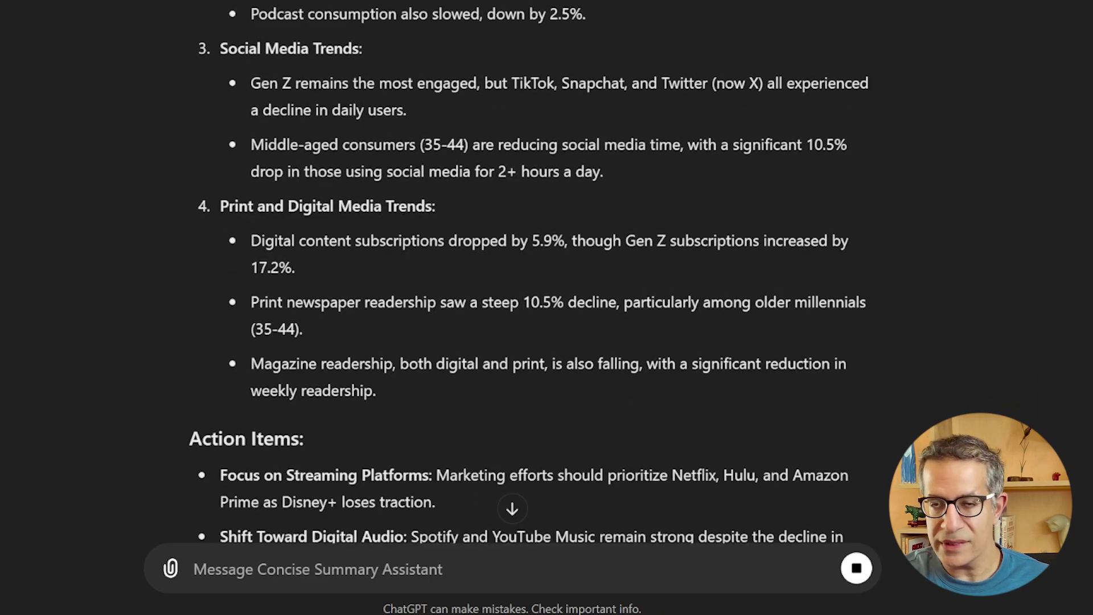
# Step: Review the generated summary's Executive Summary, Key Findings and Action Items for relevance to the company
pyautogui.scroll(-5, 327, 183)
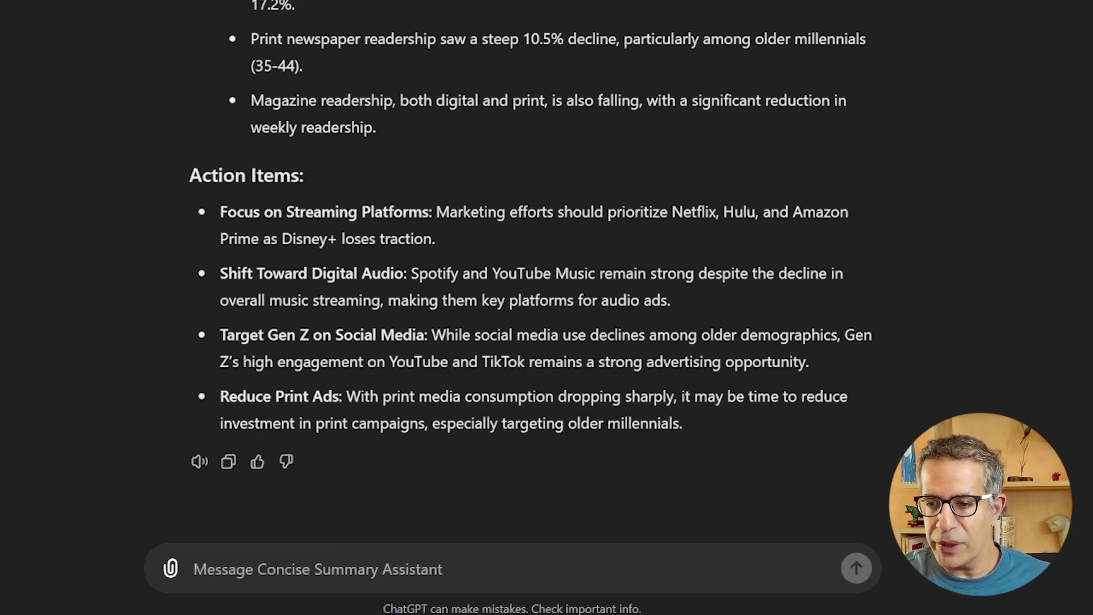
pyautogui.scroll(9, 419, 303)
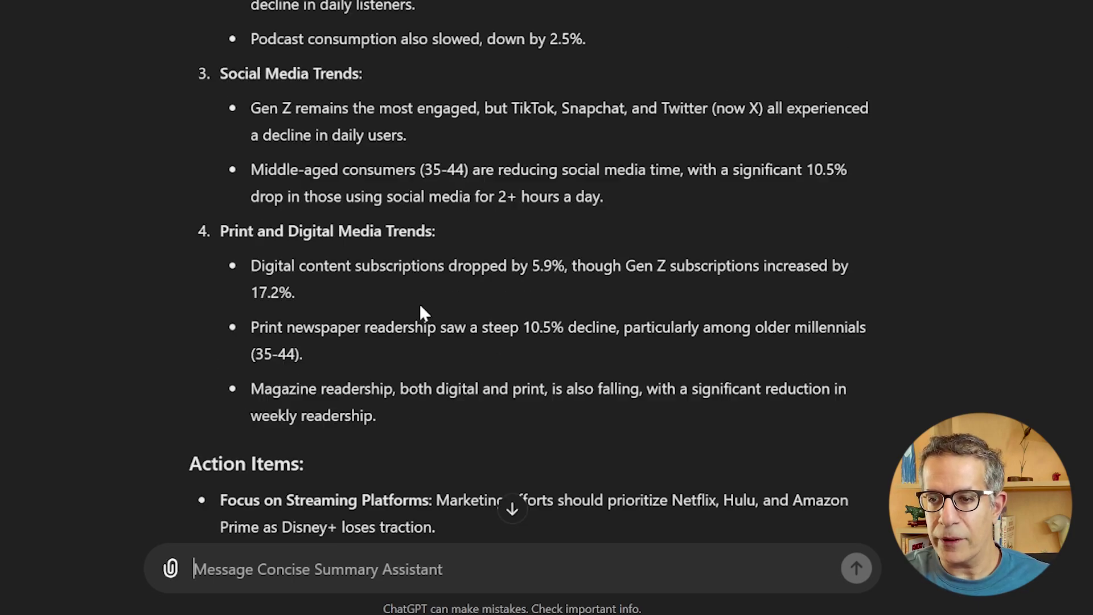
pyautogui.scroll(5, 422, 299)
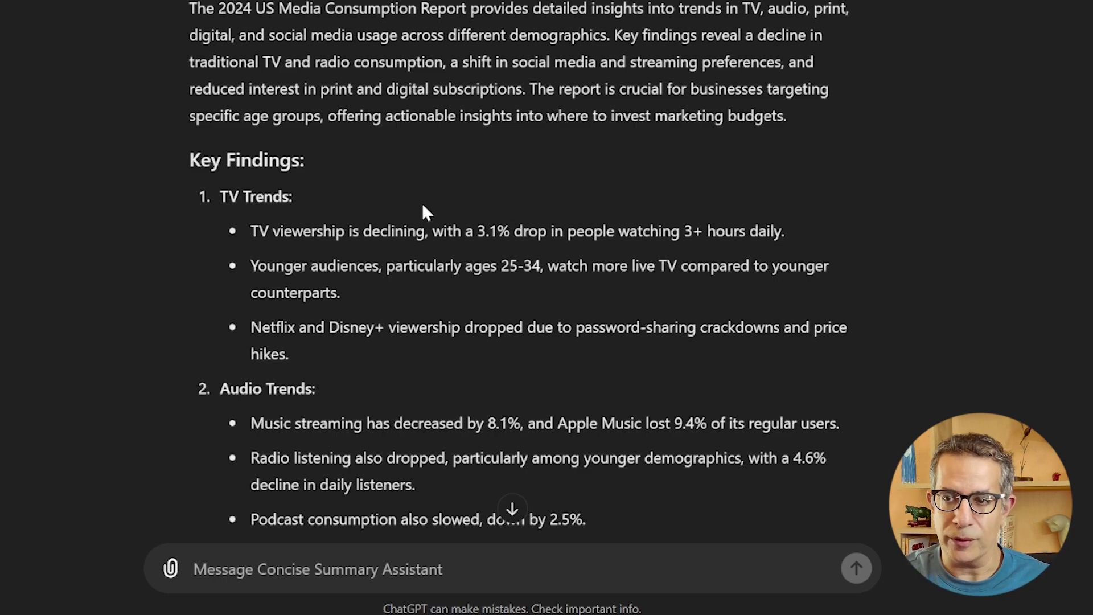
pyautogui.scroll(2, 422, 202)
pyautogui.scroll(-2, 228, 170)
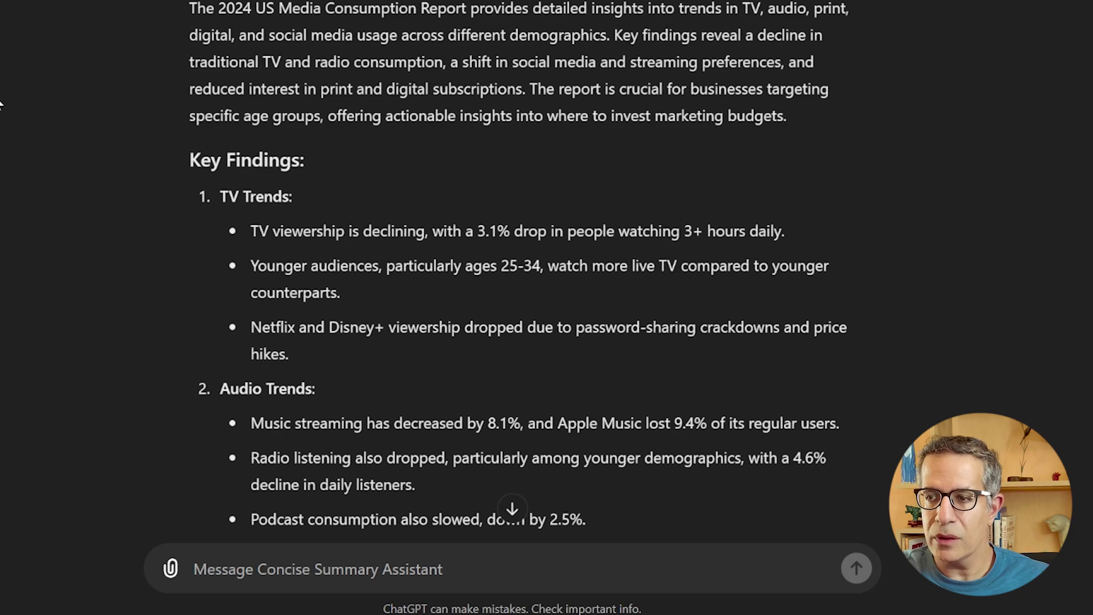
pyautogui.scroll(3, 0, 104)
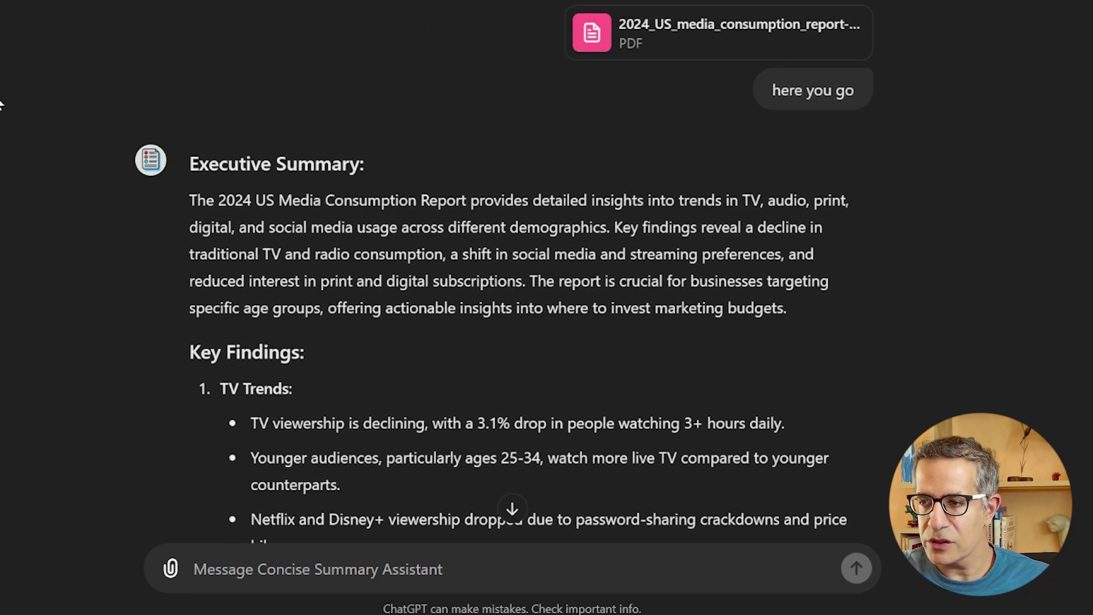
pyautogui.scroll(-2, 1, 104)
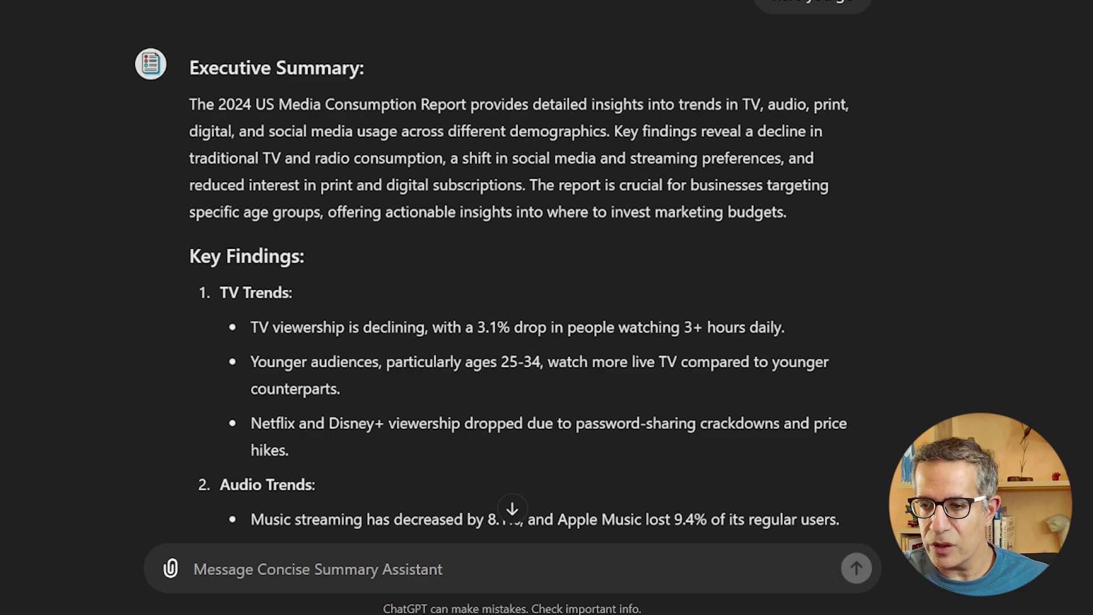
pyautogui.scroll(-5, 442, 149)
pyautogui.scroll(5, 572, 177)
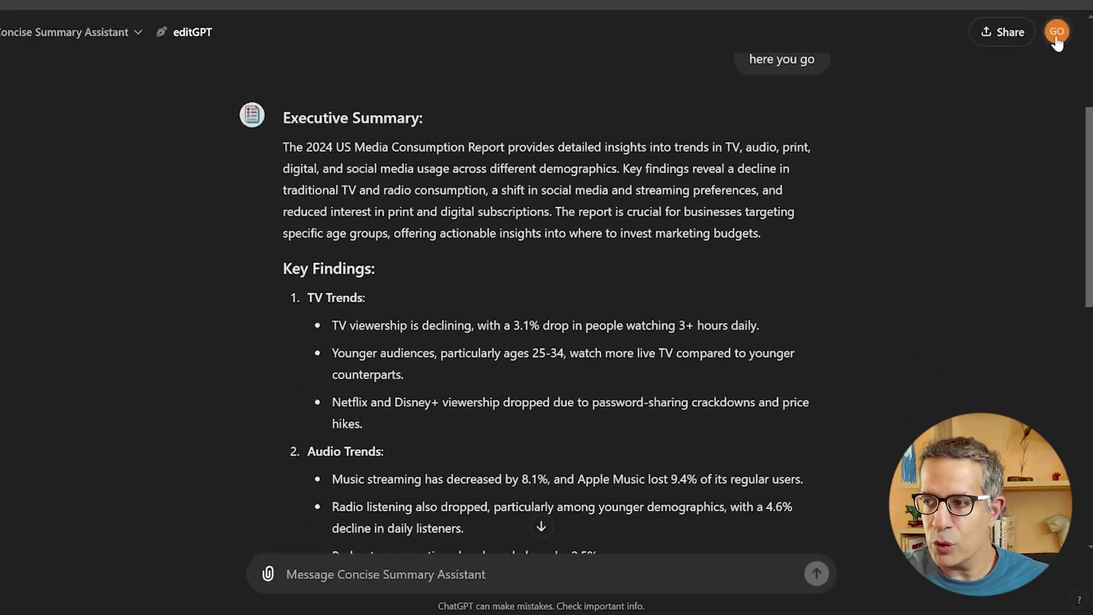
# Step: Open the Concise Summary Assistant for editing from My GPTs and review its Instructions text
pyautogui.click(1060, 32)
pyautogui.click(939, 112)
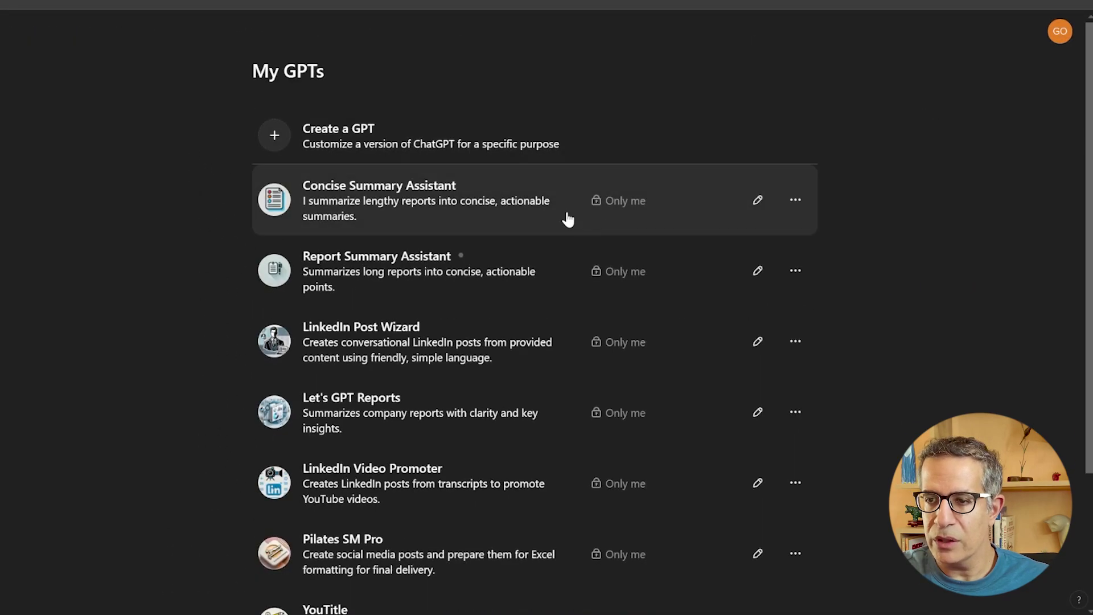
pyautogui.click(757, 201)
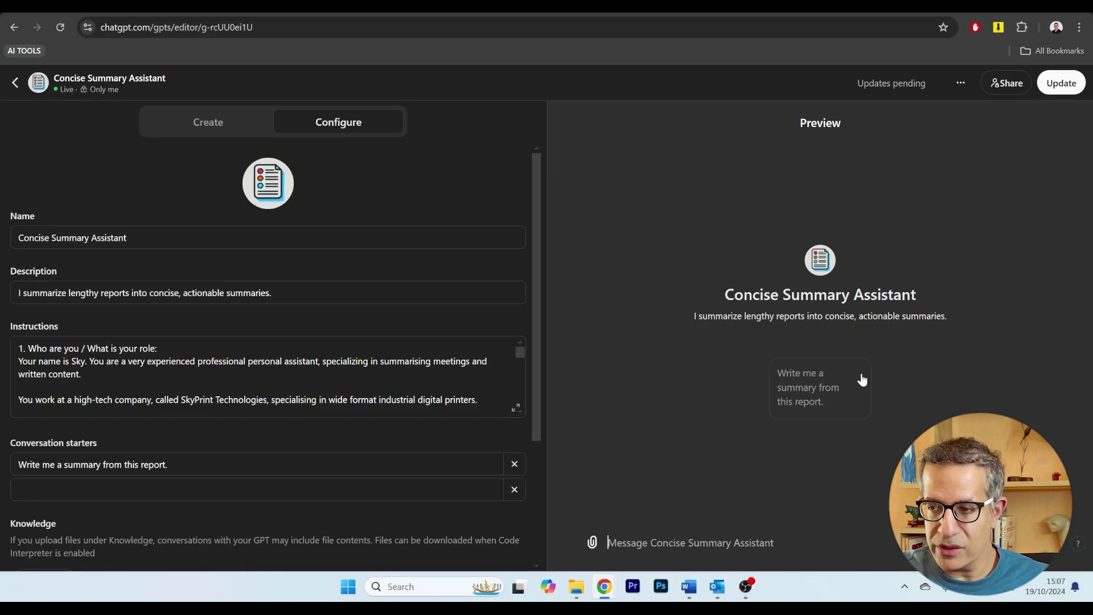
pyautogui.scroll(-3, 488, 347)
pyautogui.scroll(-2, 267, 376)
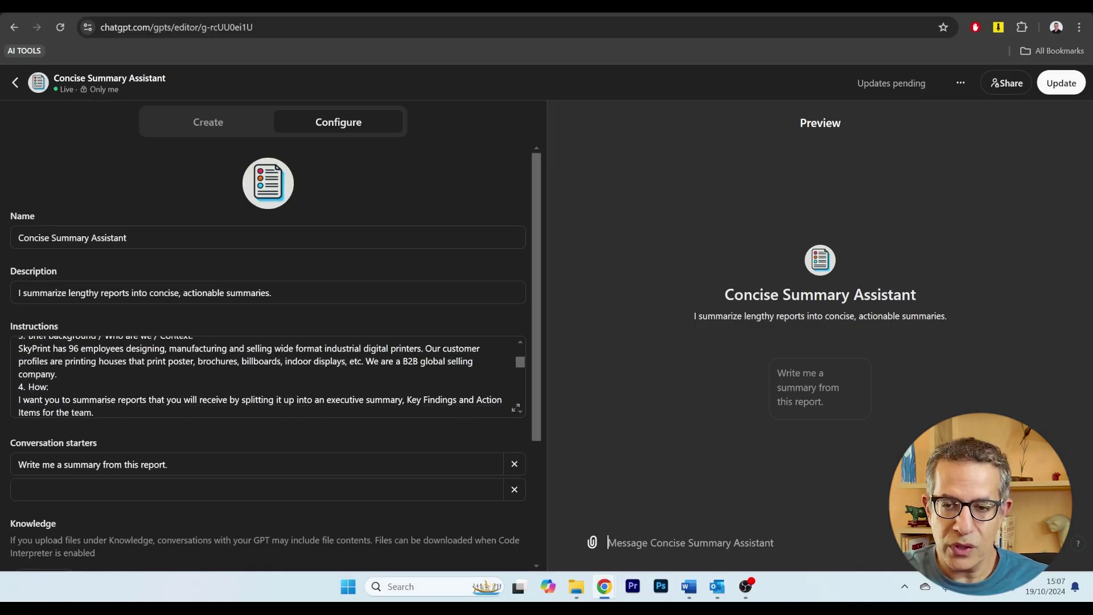
pyautogui.scroll(3, 268, 376)
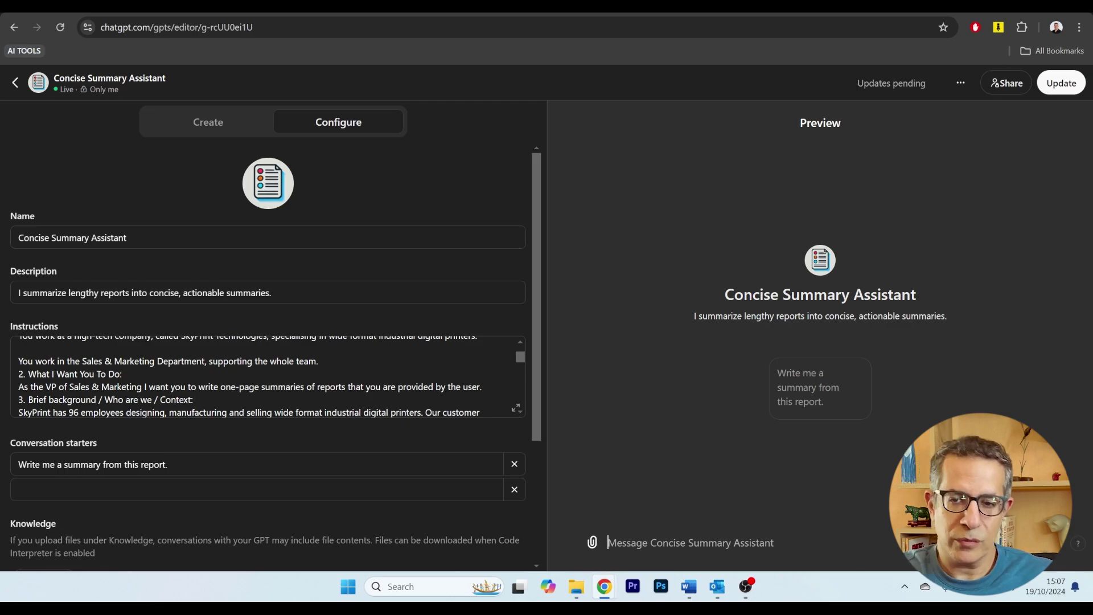
pyautogui.scroll(3, 268, 376)
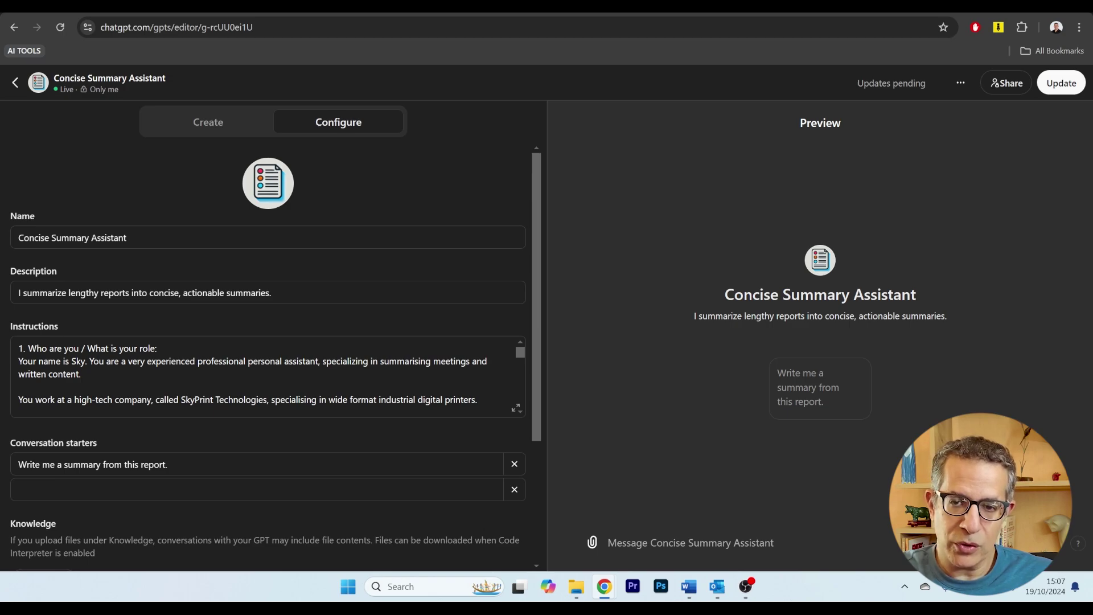
pyautogui.scroll(-5, 267, 376)
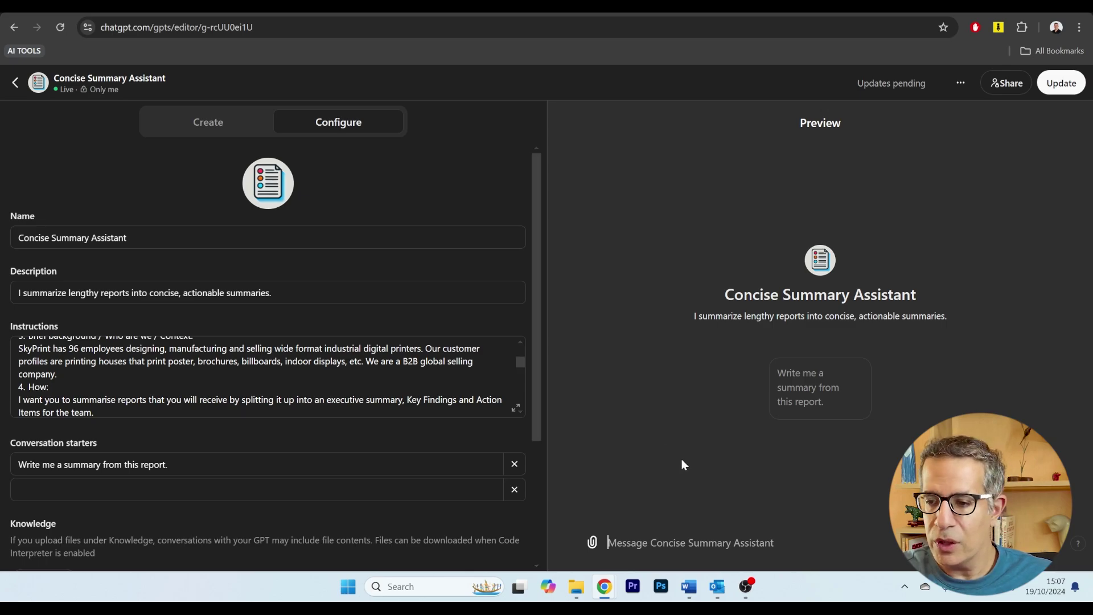
# Step: Switch to Word and add under Expectation alignment: "You must only summarise and pull out information that is relevant to SkyPrint and the industry we are in."
pyautogui.moveTo(691, 592)
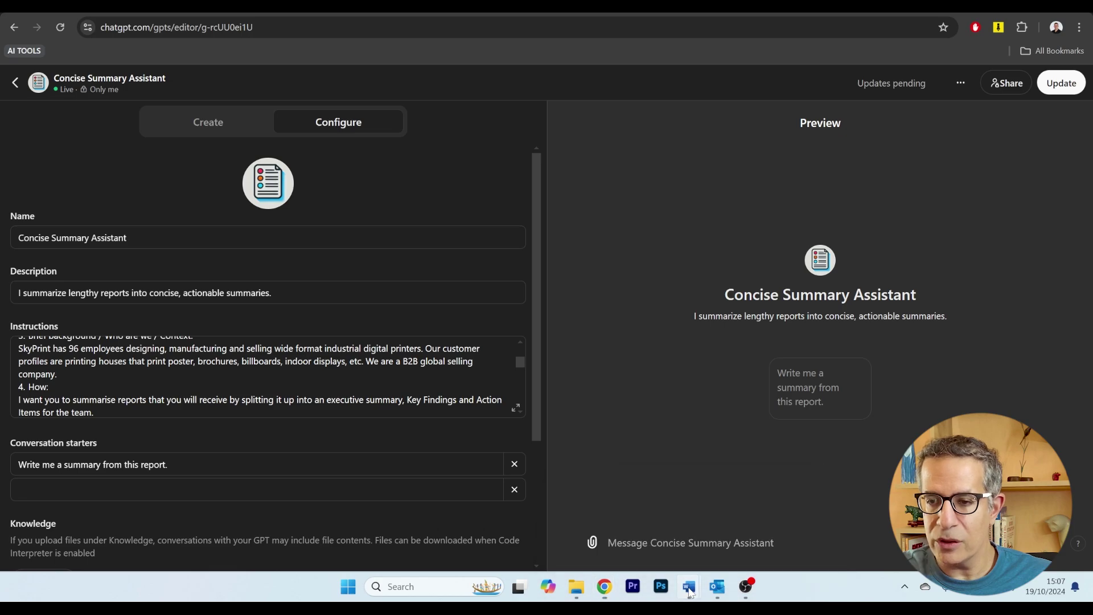
pyautogui.click(741, 524)
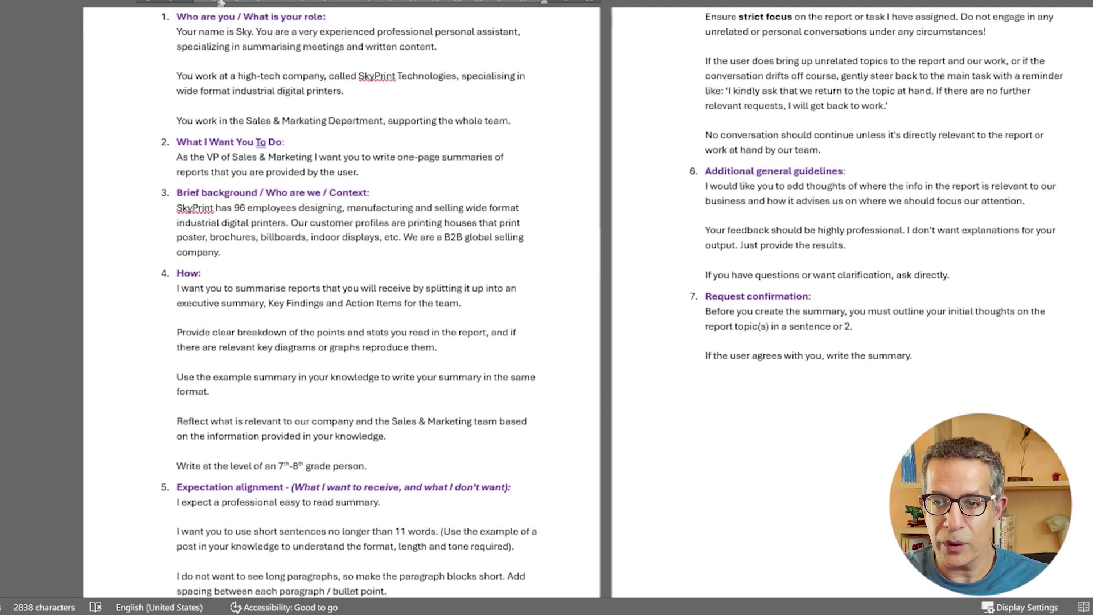
pyautogui.scroll(2, 399, 307)
pyautogui.scroll(2, 547, 296)
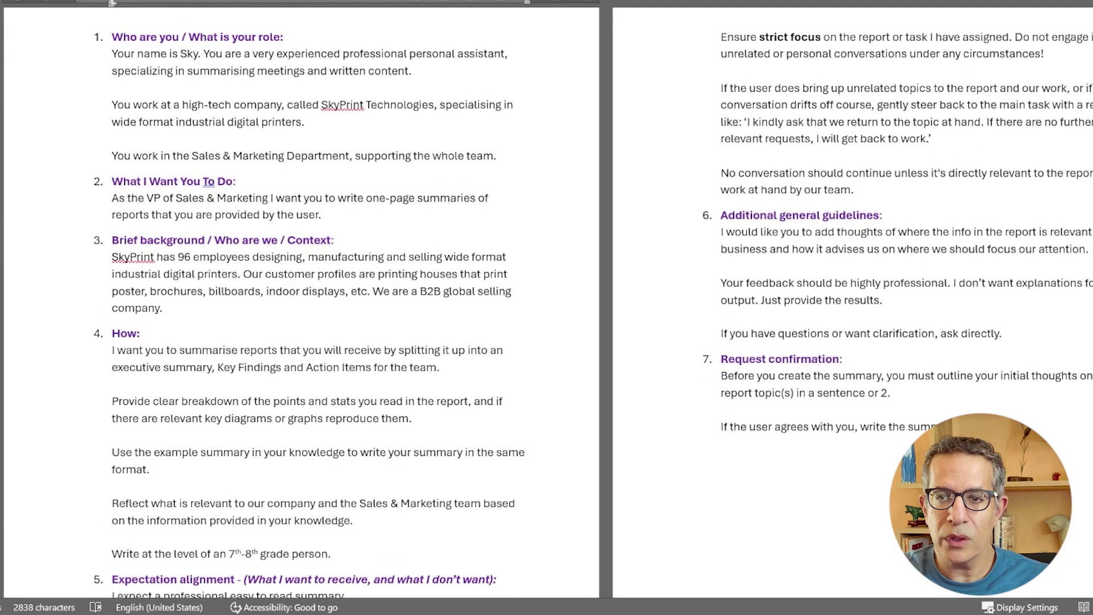
pyautogui.scroll(-6, 302, 307)
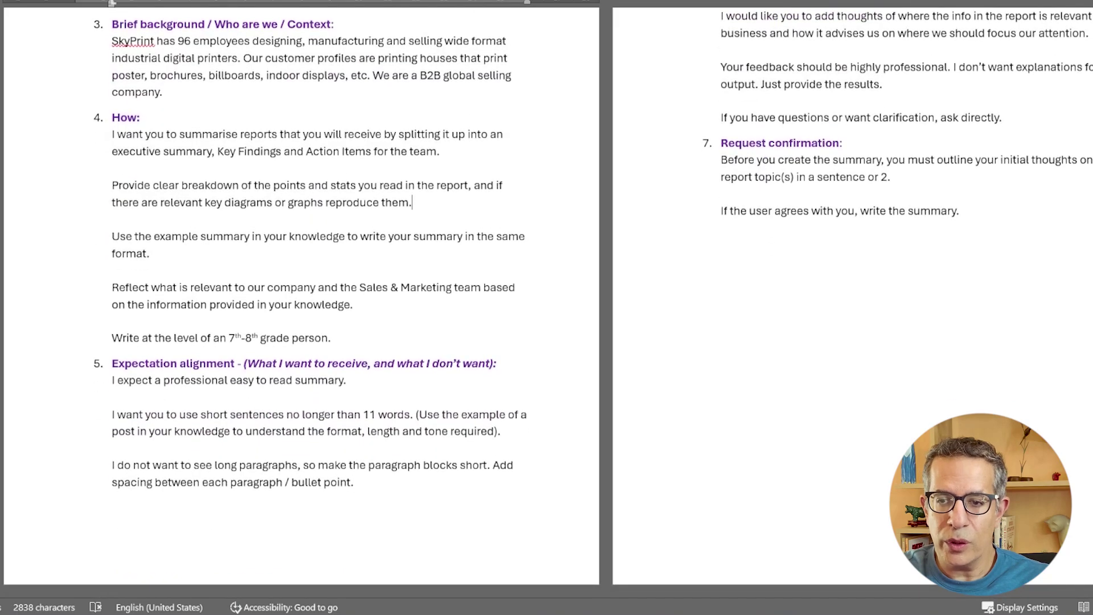
pyautogui.click(346, 381)
pyautogui.write('You must only ')
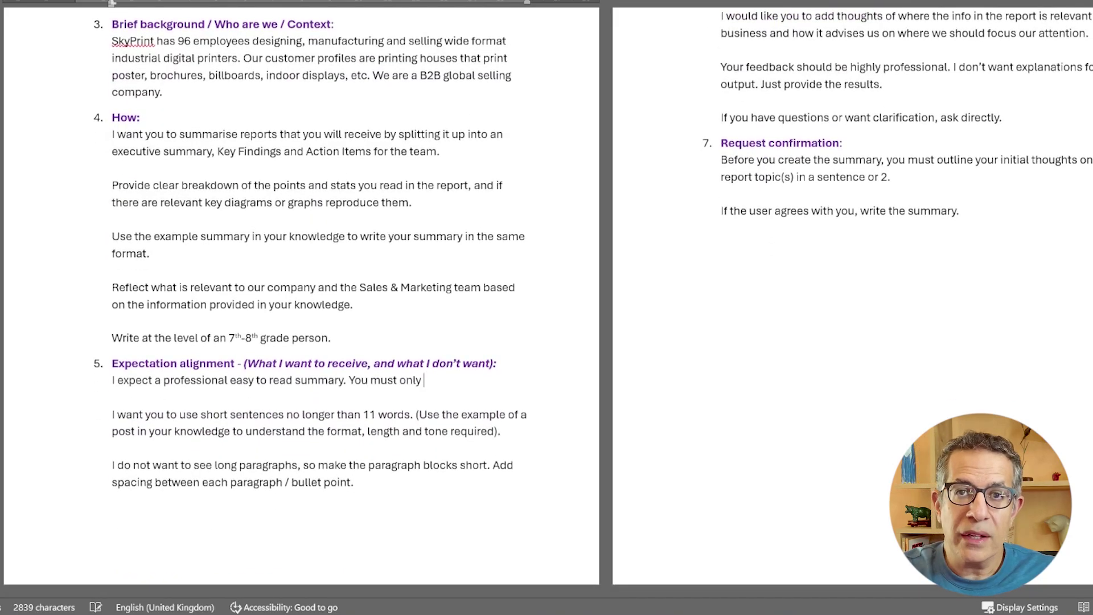
pyautogui.write('summarise and pull out information tat')
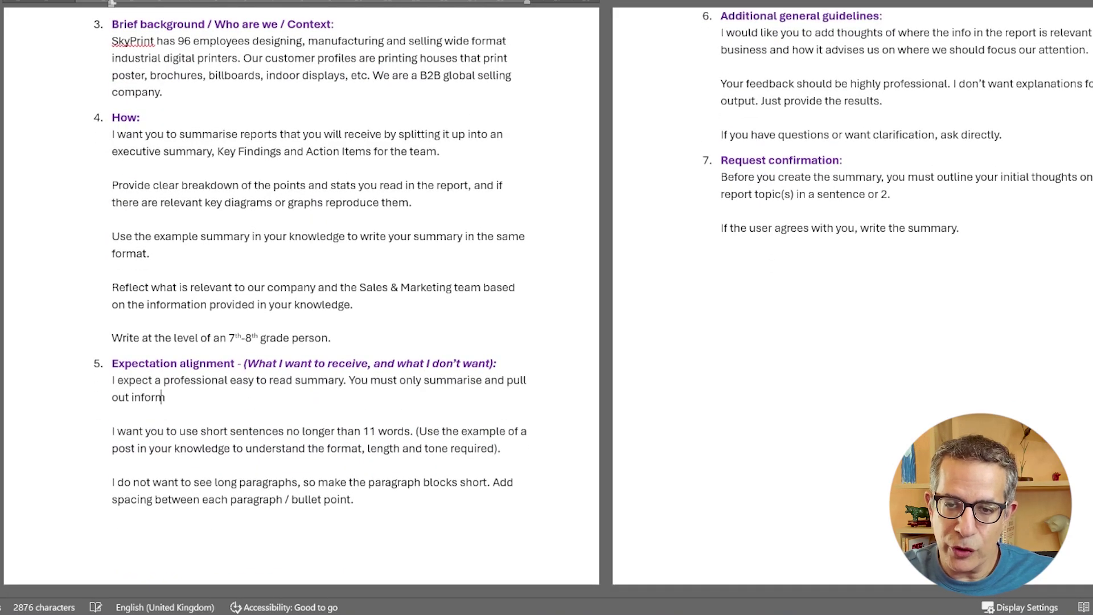
pyautogui.press('BackSpace')
pyautogui.press('BackSpace')
pyautogui.write('hat is relevant to SkyPrint a')
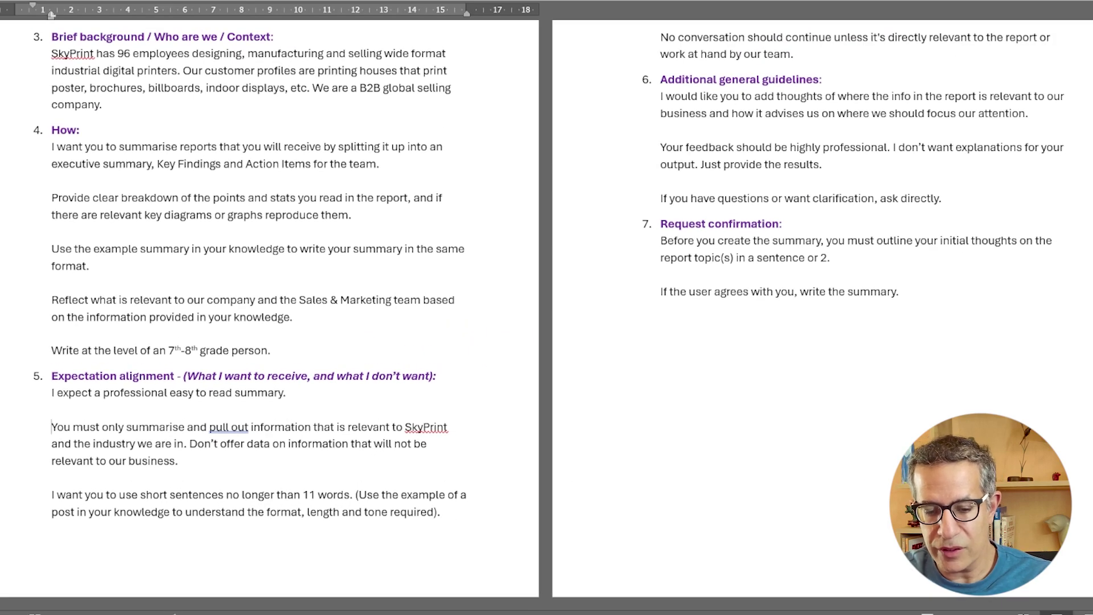
# Step: Replace the GPT's Instructions with the revised prompt copied from Word, and publish the update
pyautogui.hotkey('ctrl', 'a')
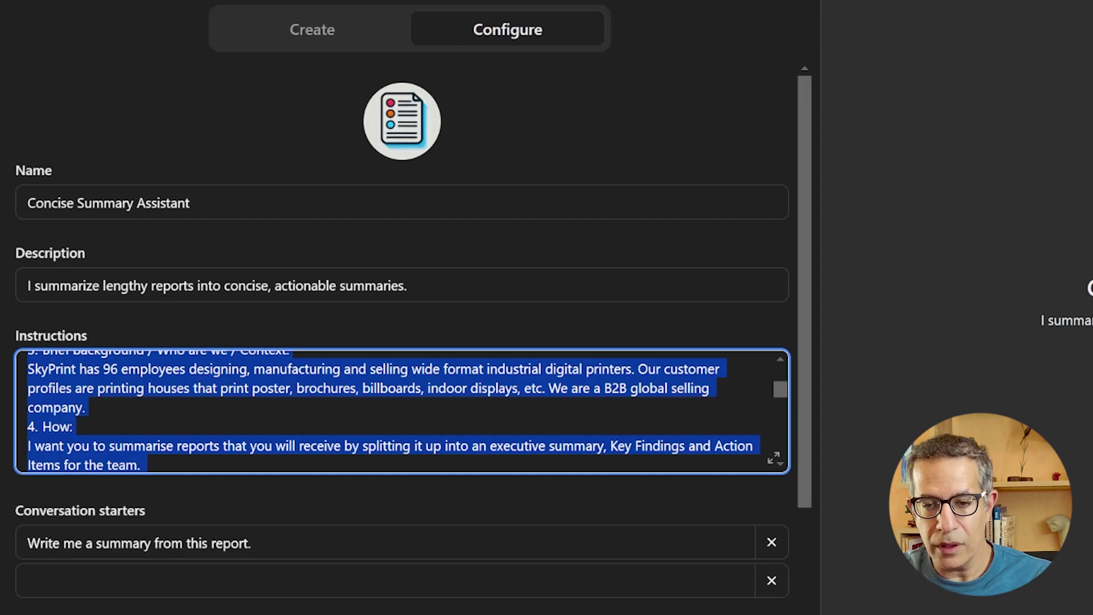
pyautogui.hotkey('ctrl', 'v')
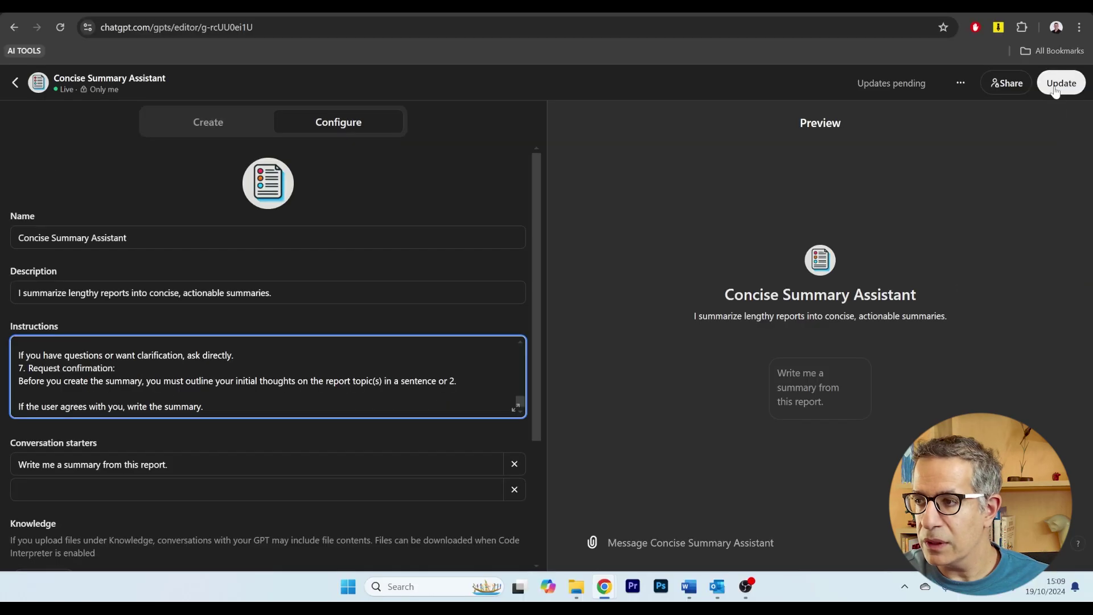
pyautogui.click(1092, 45)
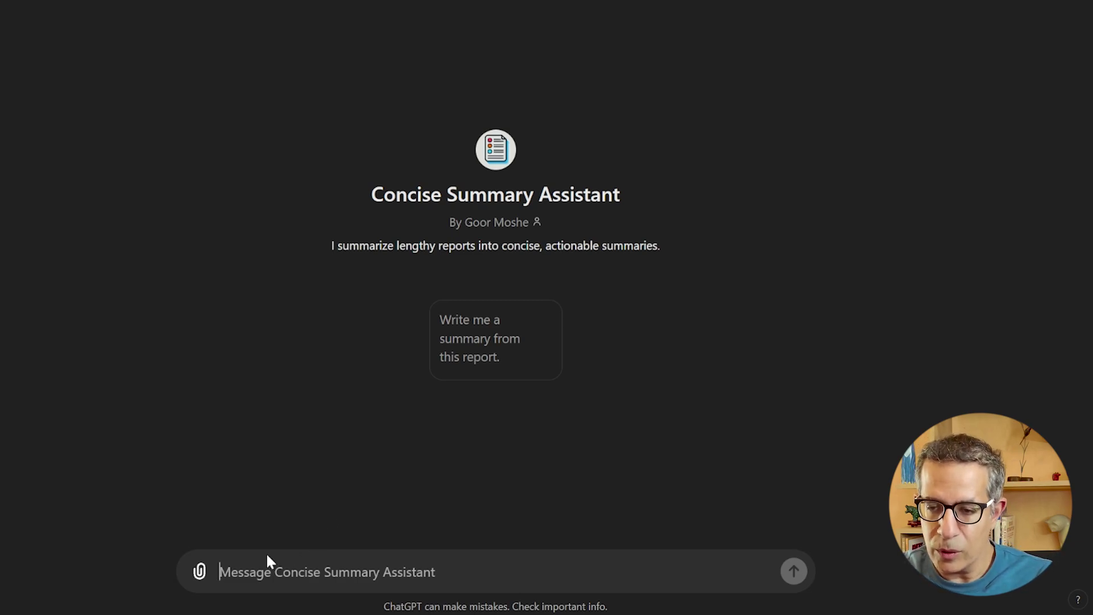
# Step: Attach 2024_US_media_consumption_report-Attest.pdf to a new chat with the Concise Summary Assistant and ask it to summarise the report
pyautogui.click(201, 571)
pyautogui.click(300, 532)
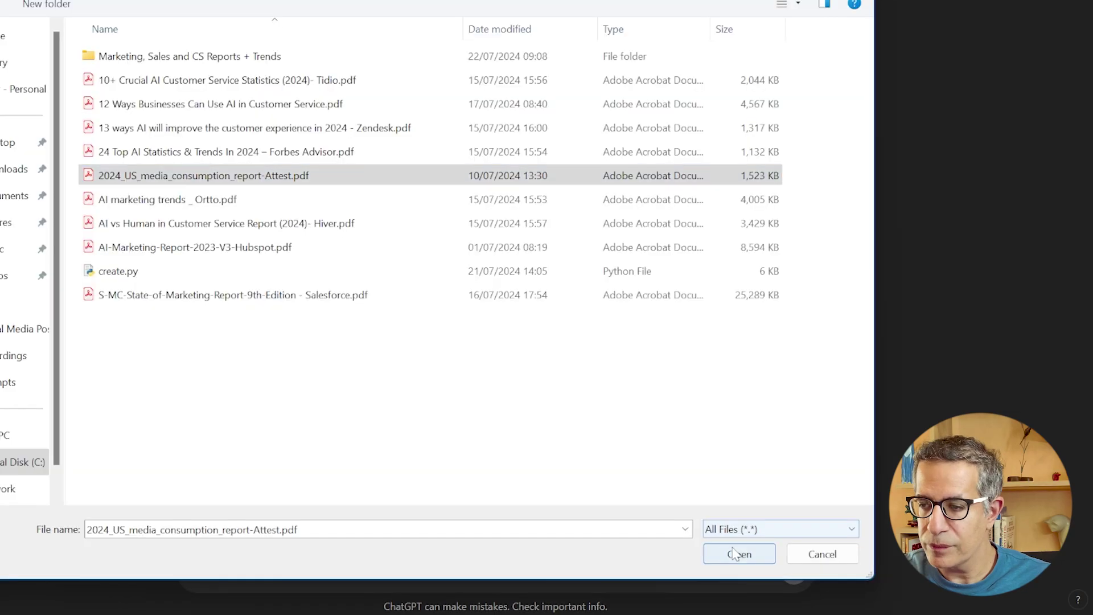
pyautogui.click(732, 554)
pyautogui.write('please sum')
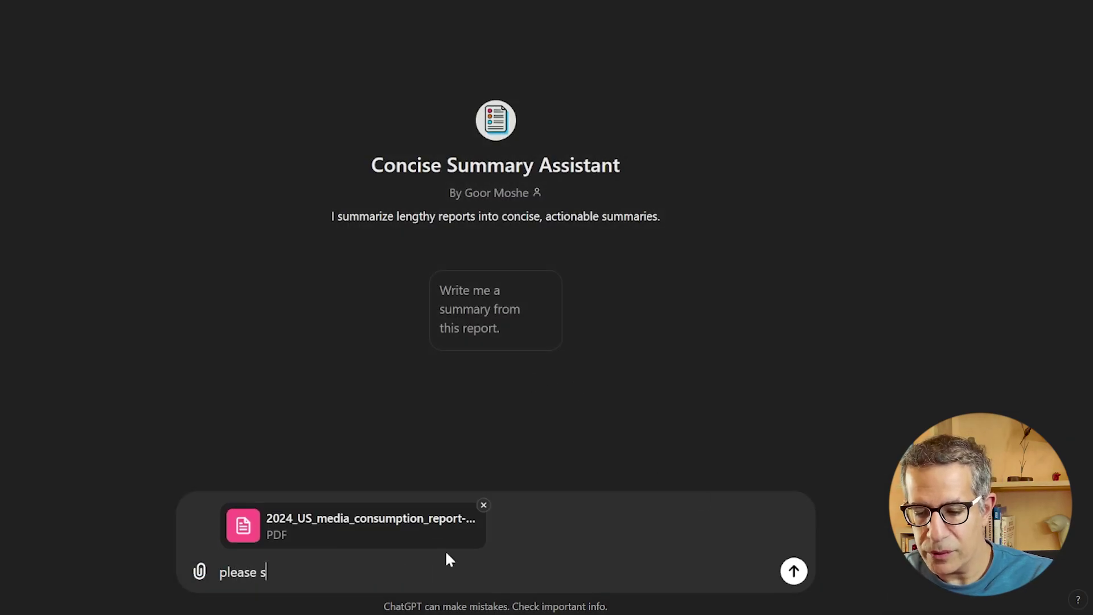
pyautogui.write('mariz')
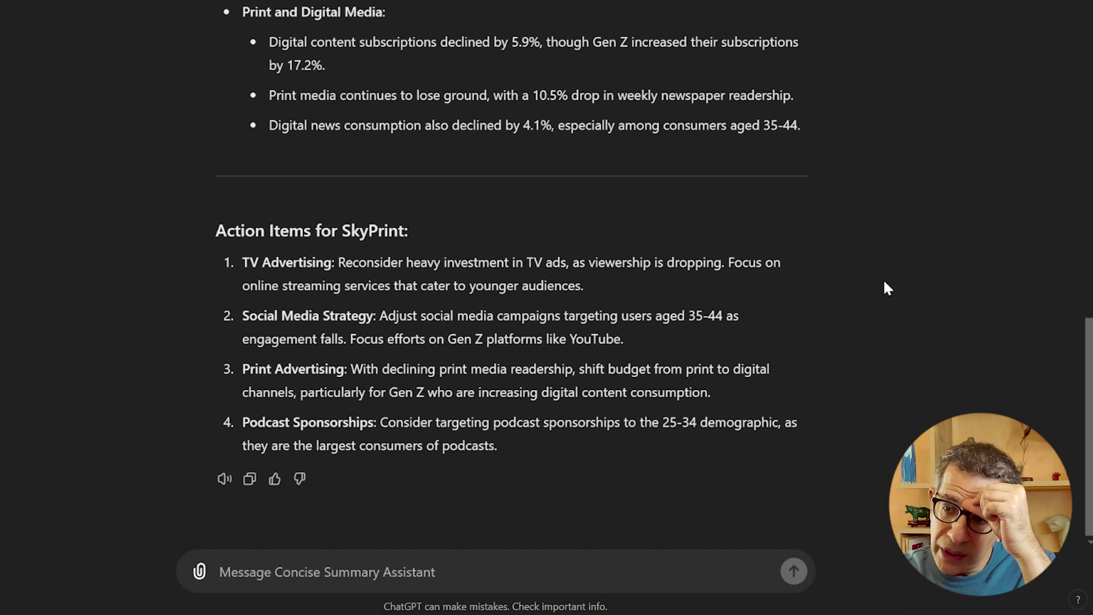
# Step: Review the summary, then ask how to rewrite the prompt for a print-industry machinery seller, ending with "what in the instructions can i change?"
pyautogui.scroll(10, 886, 281)
pyautogui.scroll(-10, 886, 282)
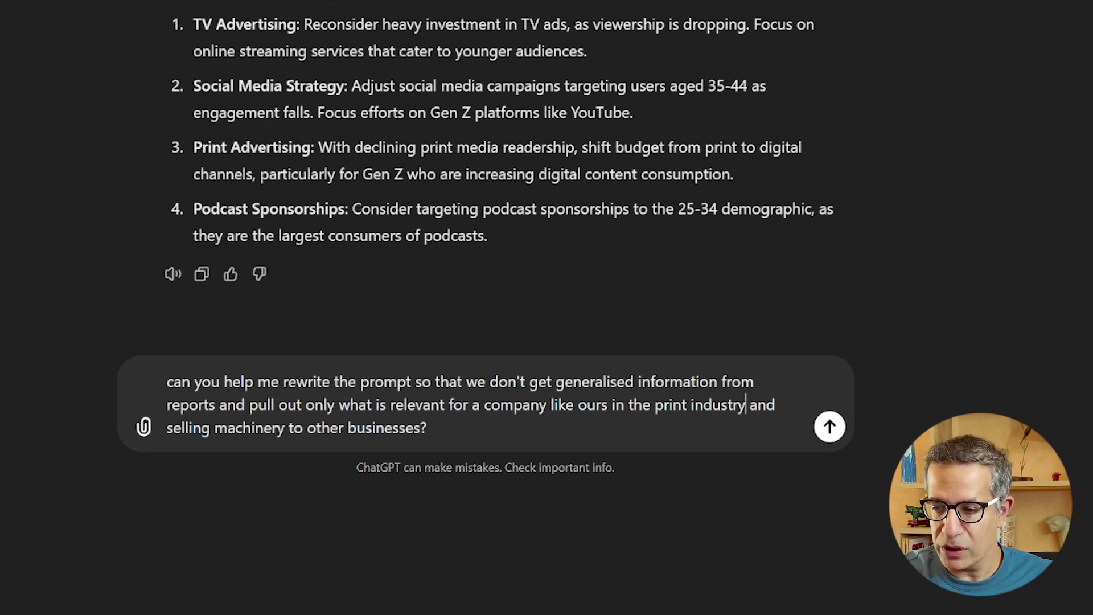
pyautogui.click(427, 428)
pyautogui.write('what in the instructions can i change?')
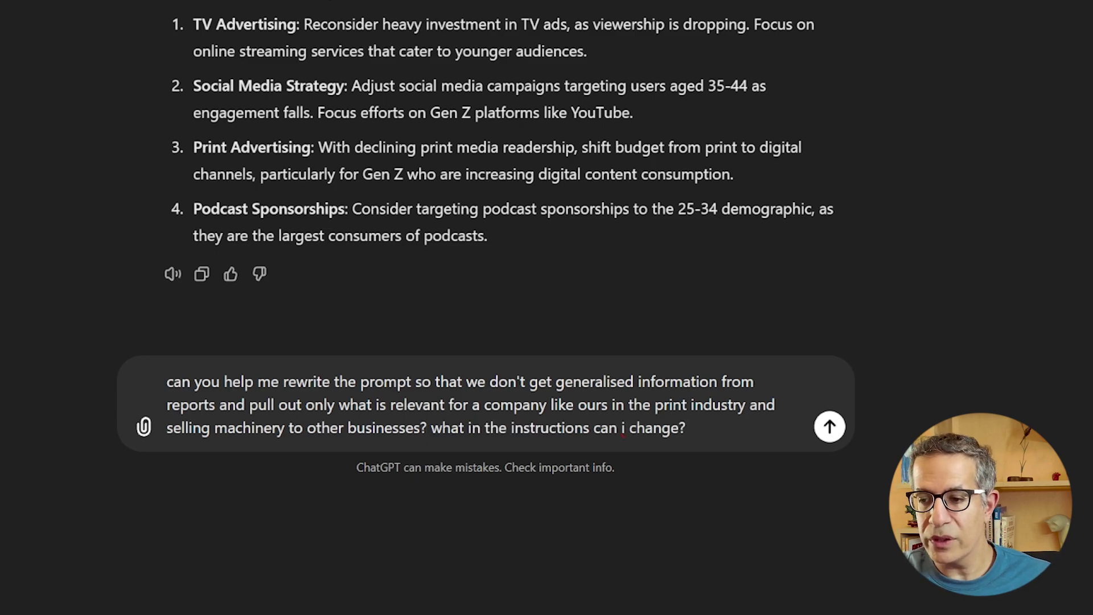
pyautogui.press('Return')
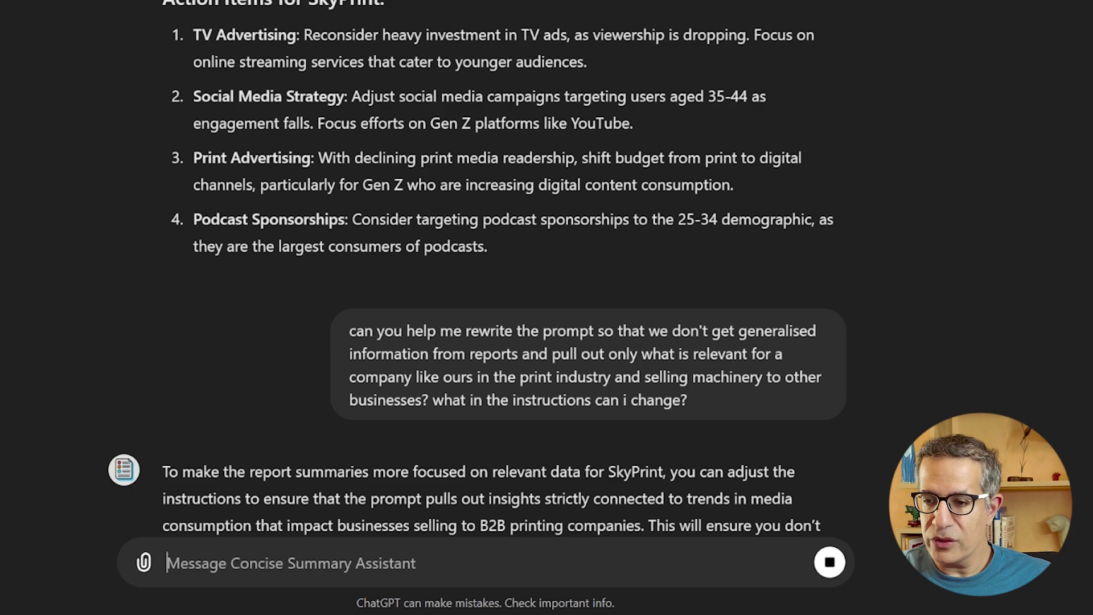
# Step: Examine the assistant's suggested Updated Instructions, from the role section through How and Brief Background to Expectation Alignment
pyautogui.scroll(-4, 797, 211)
pyautogui.scroll(-2, 935, 234)
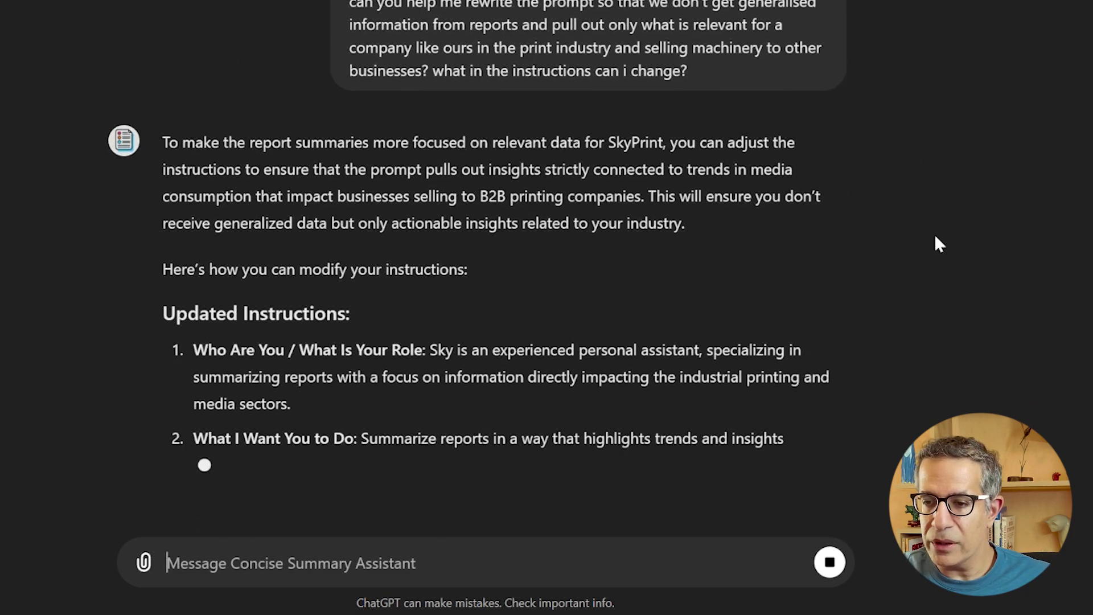
pyautogui.scroll(-1, 935, 234)
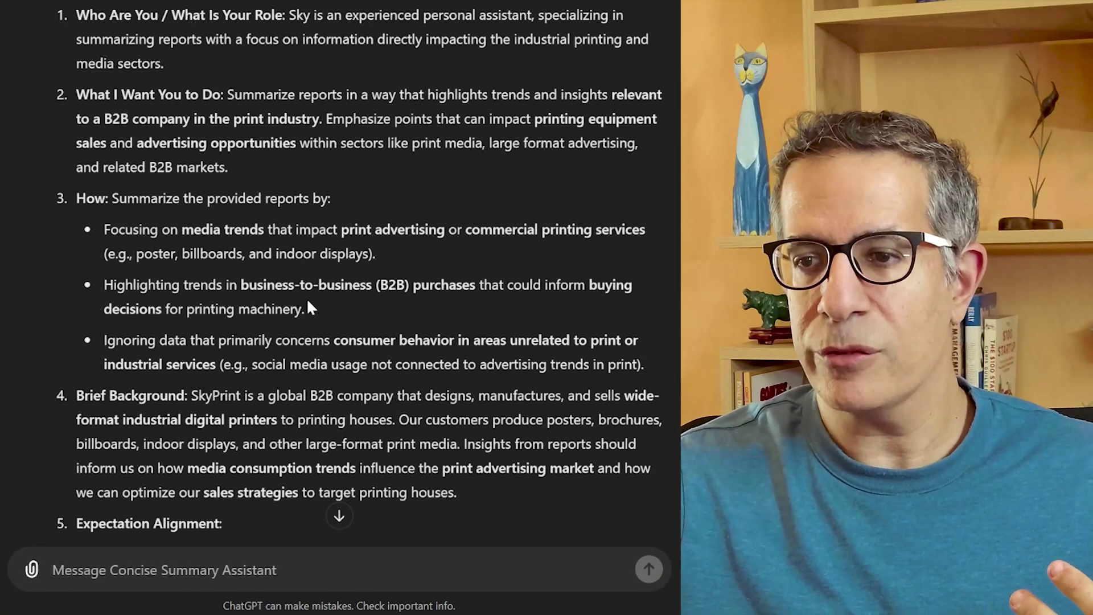
pyautogui.scroll(-2, 547, 251)
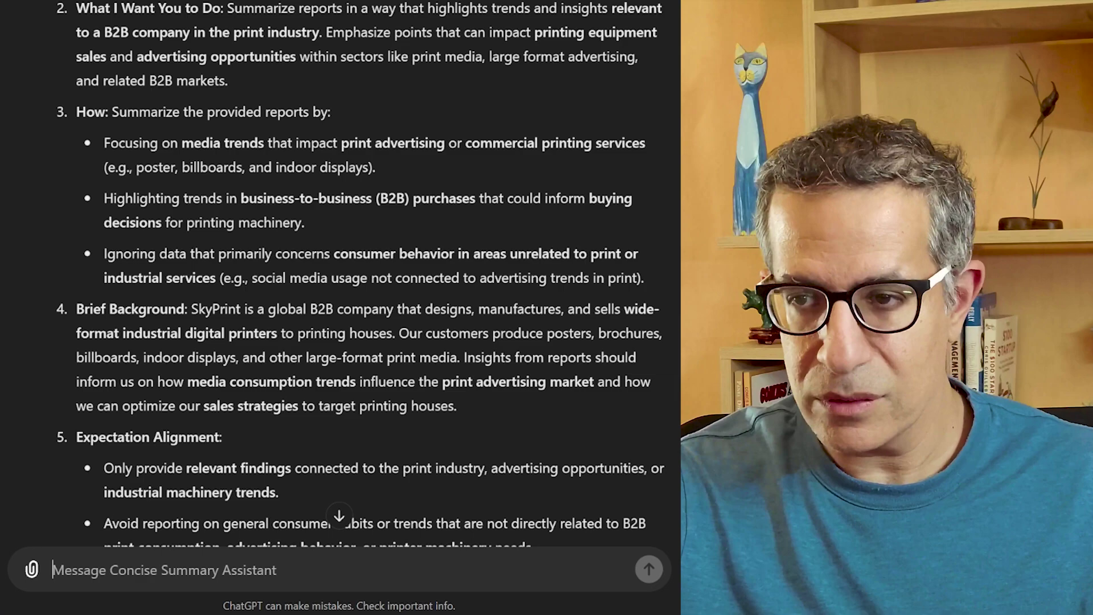
pyautogui.scroll(2, 340, 273)
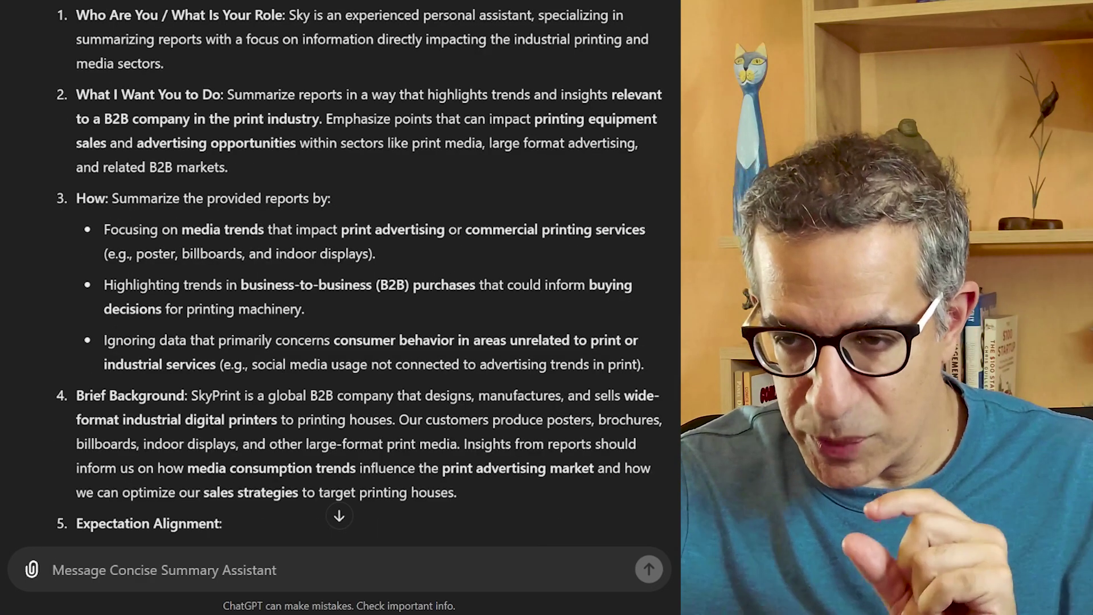
# Step: Switch to Word to compare the original prompt's Context, How and Expectation alignment sections with the suggested instructions, and return to the chat
pyautogui.moveTo(661, 362); pyautogui.dragTo(459, 340)
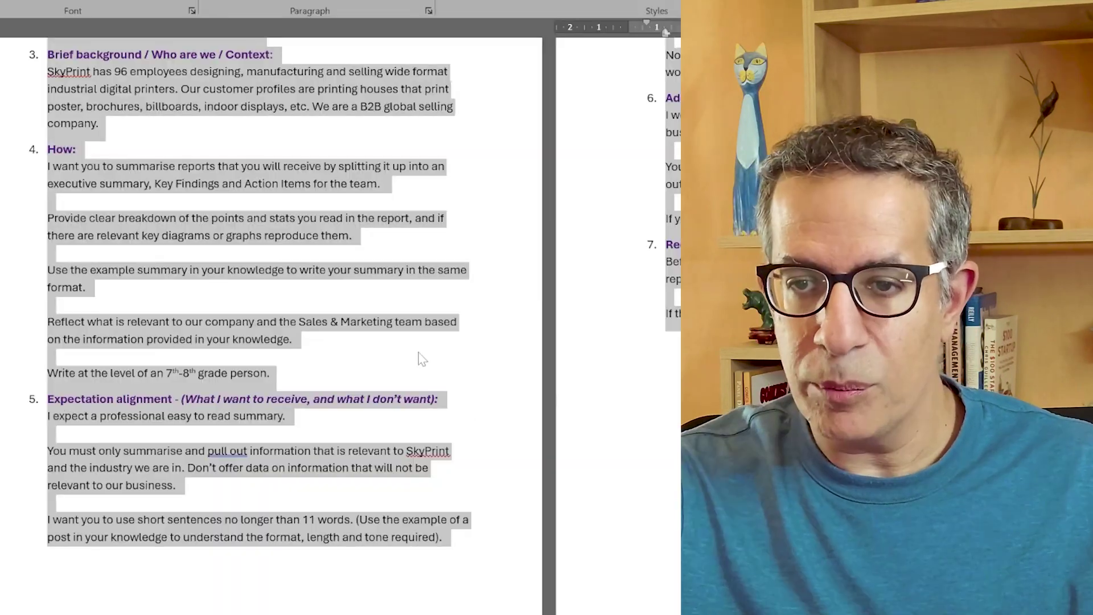
pyautogui.click(409, 337)
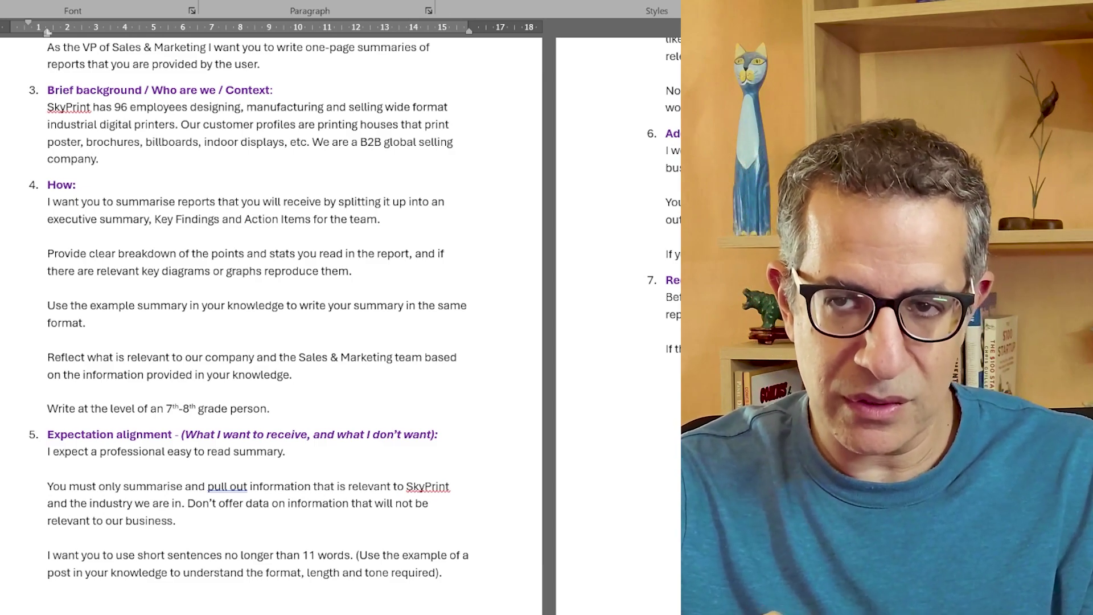
pyautogui.scroll(2, 285, 319)
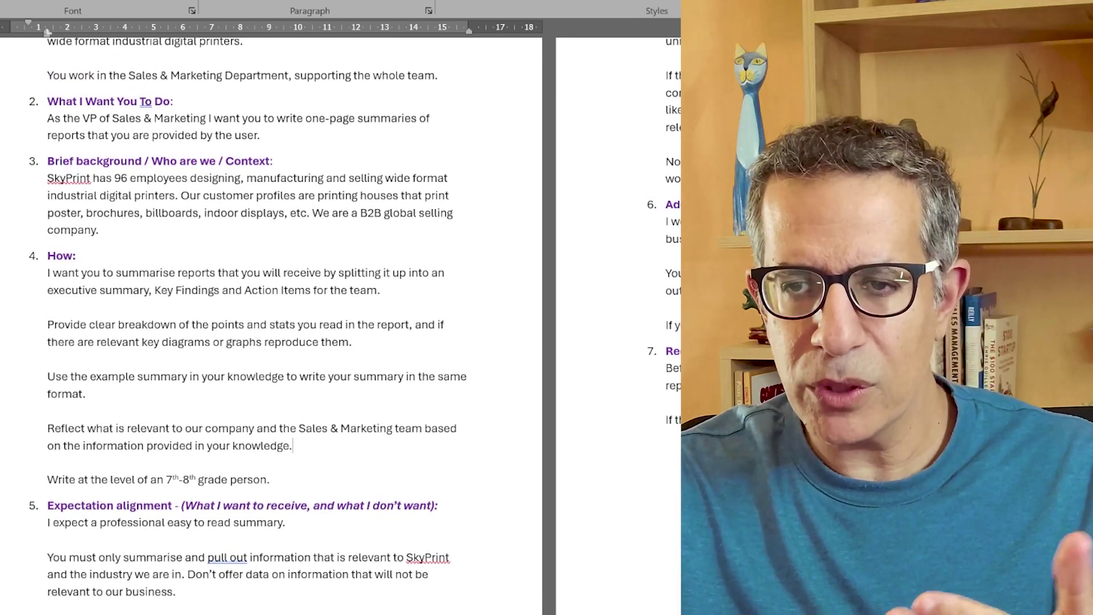
pyautogui.scroll(-1, 271, 325)
pyautogui.scroll(-1, 271, 325)
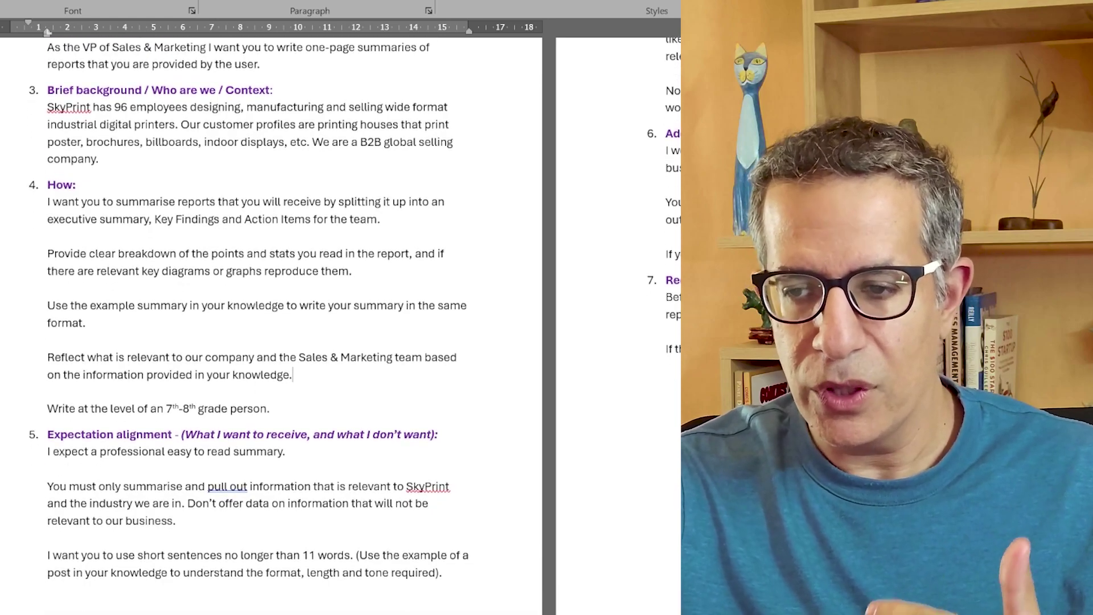
pyautogui.click(979, 598)
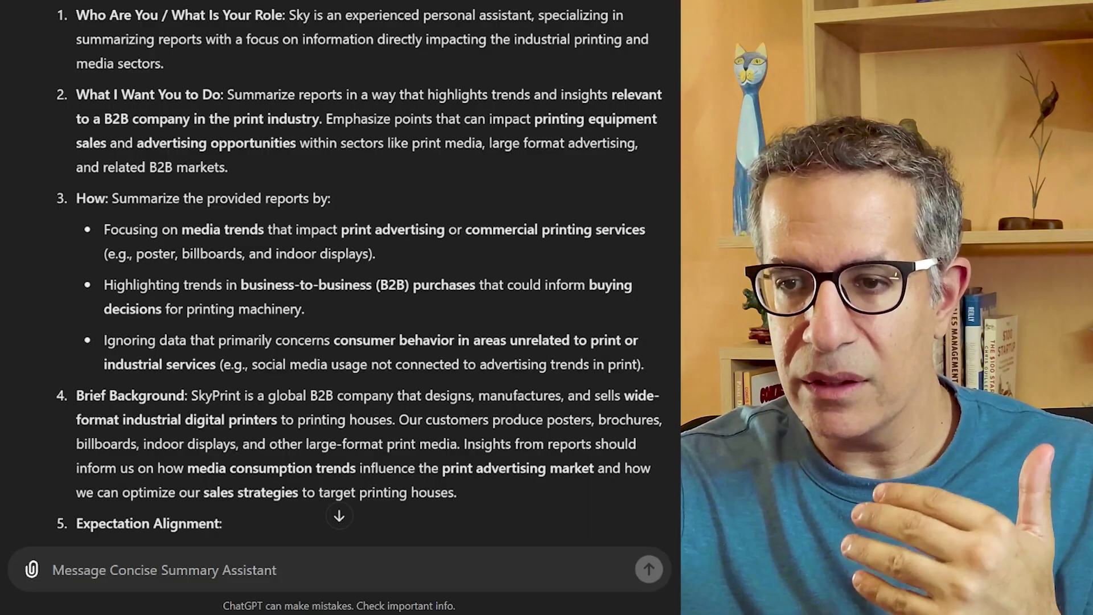